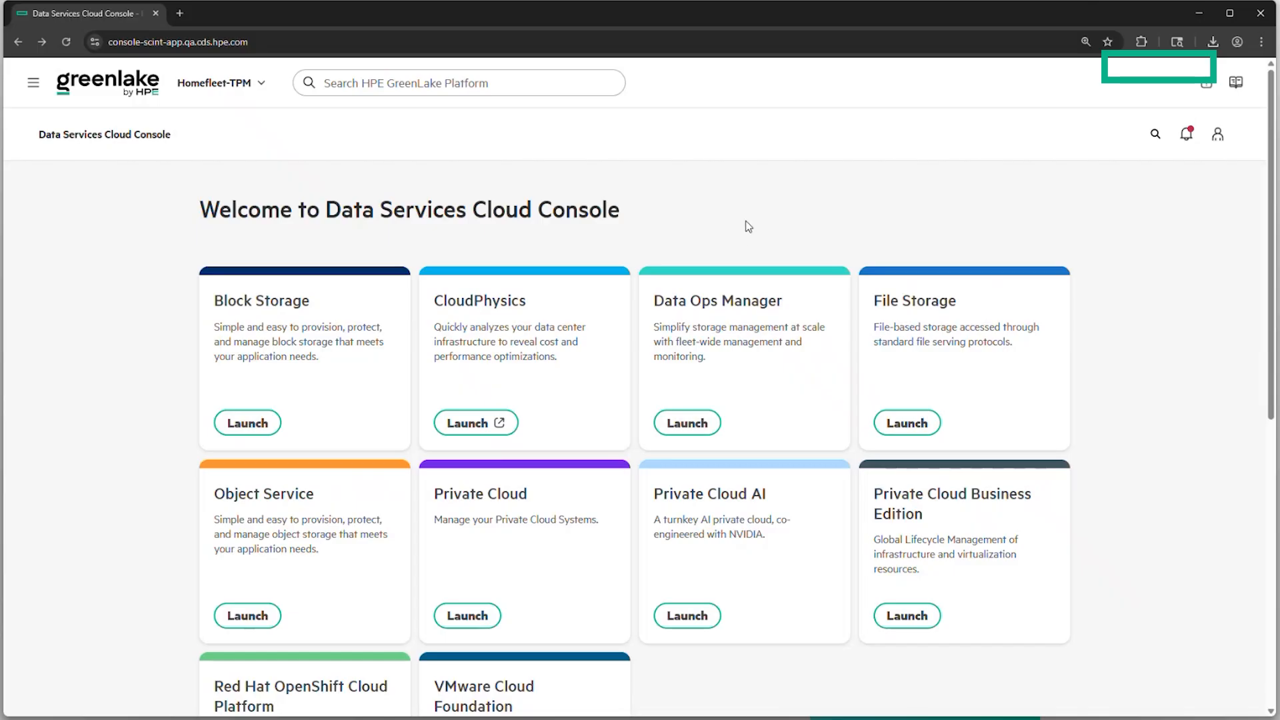
Launch Data Ops Manager and list the storage systems rtp-rd-cluster11 and rtp-rd-cluster12
left_click(688, 427)
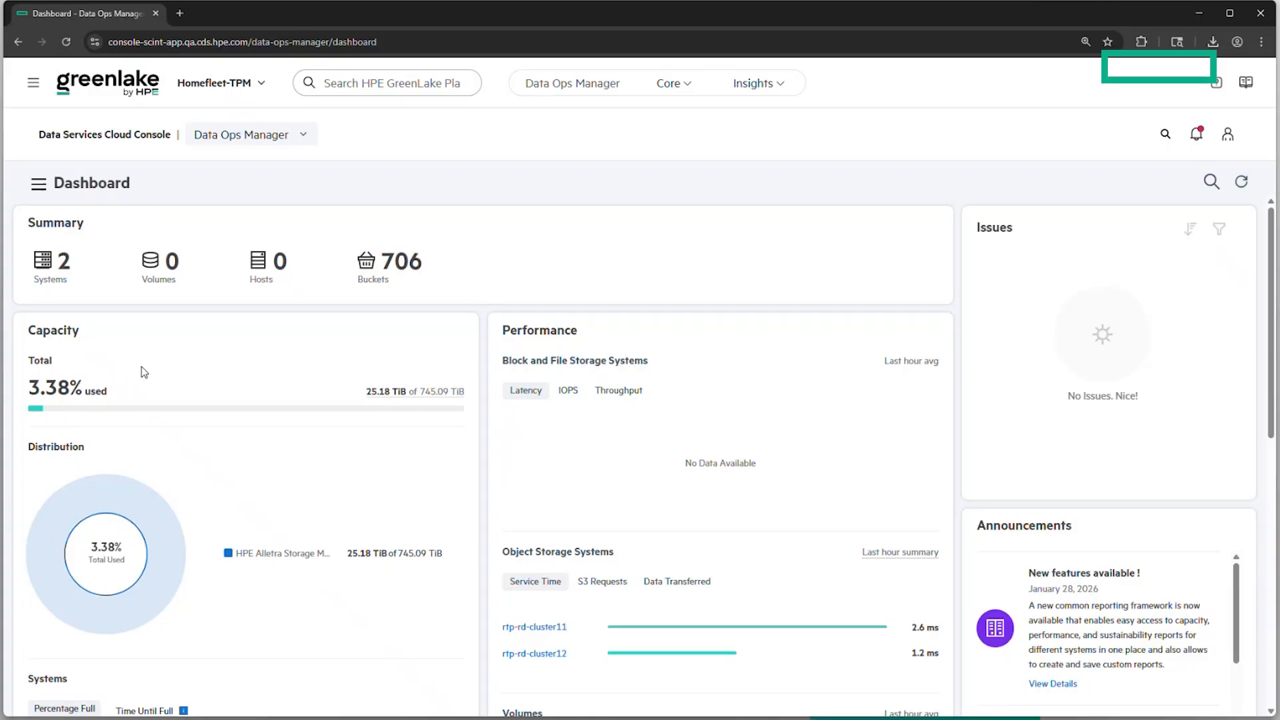
left_click(50, 282)
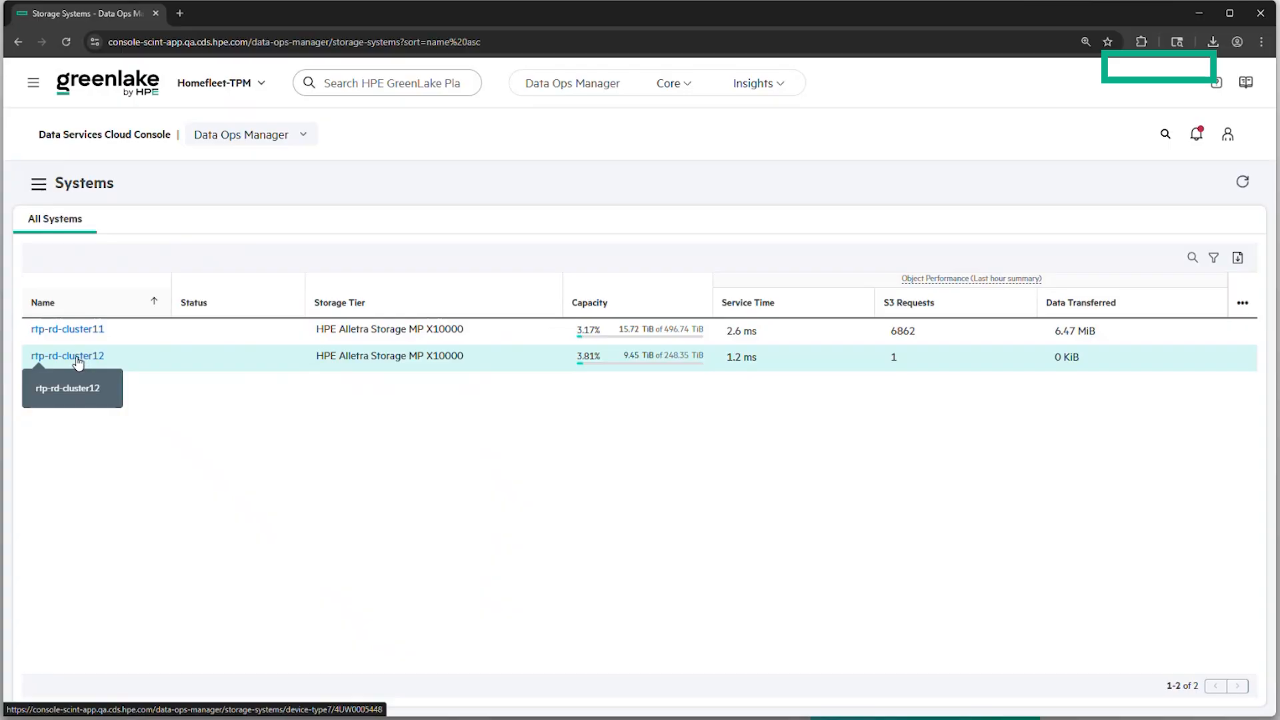
Review rtp-rd-cluster12's Capacity, Performance, Hardware, Software, Networking and Settings tabs, including encryption status
left_click(77, 358)
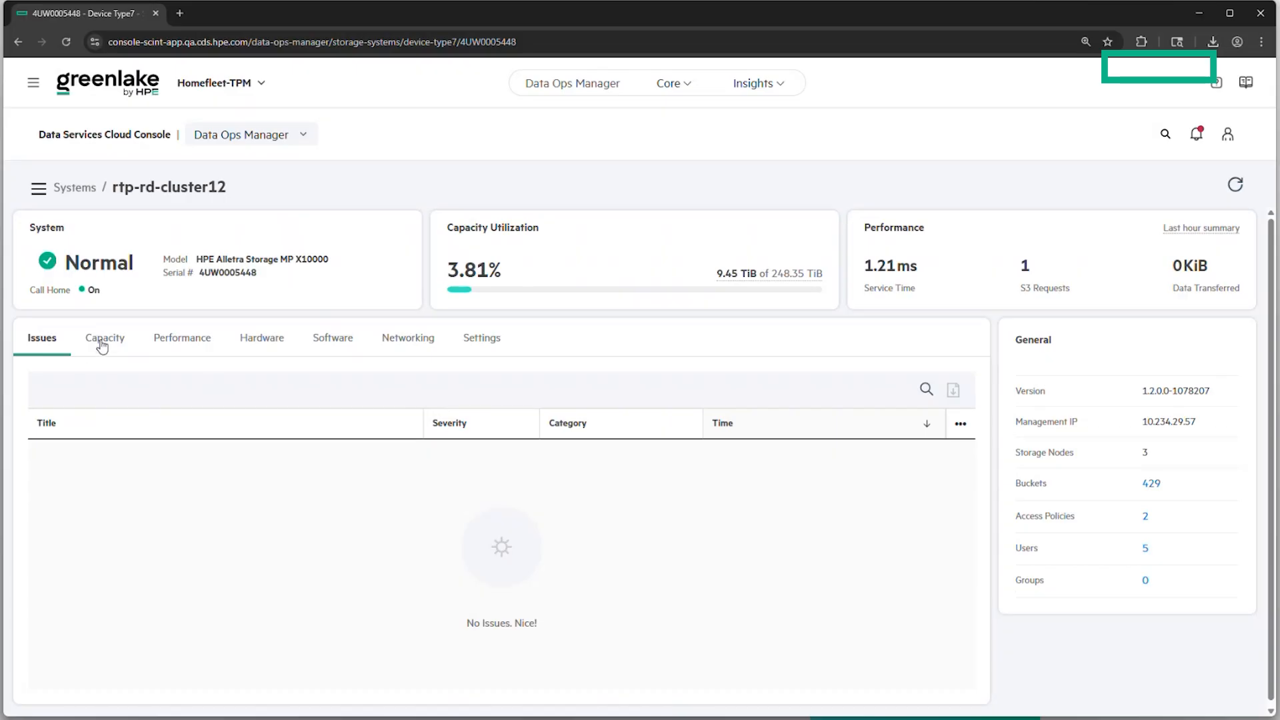
left_click(102, 346)
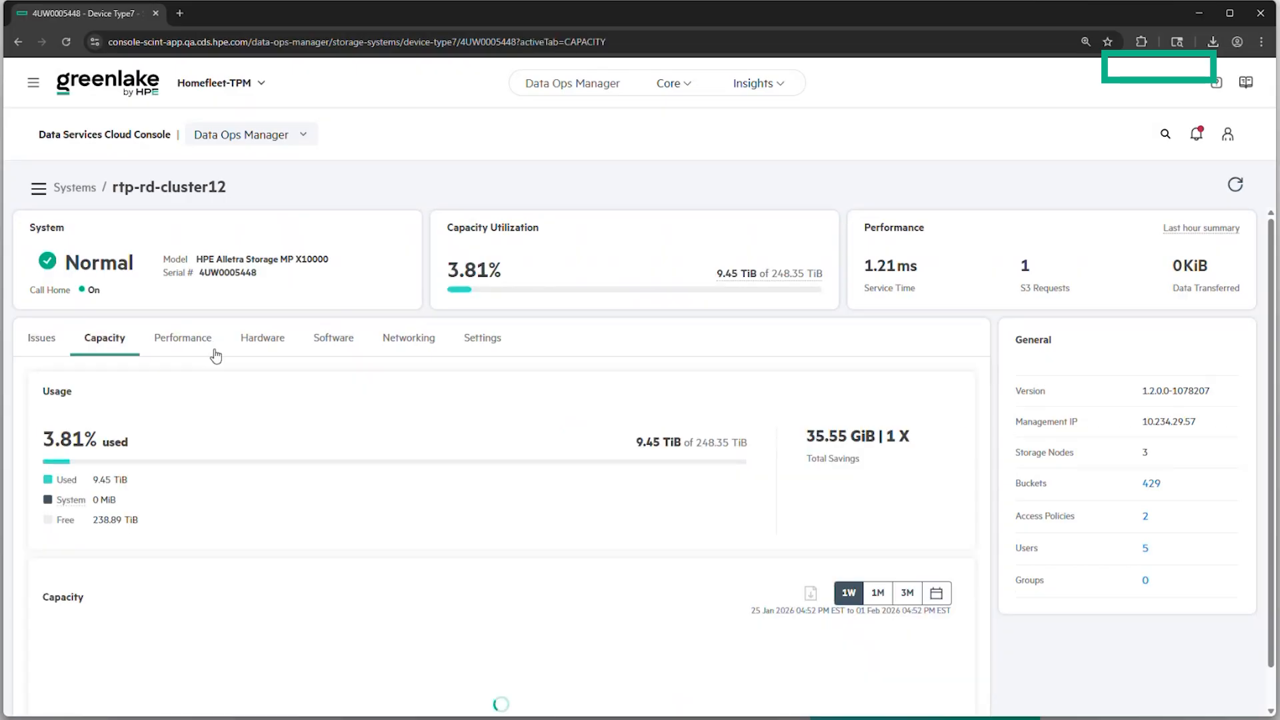
left_click(194, 345)
left_click(276, 346)
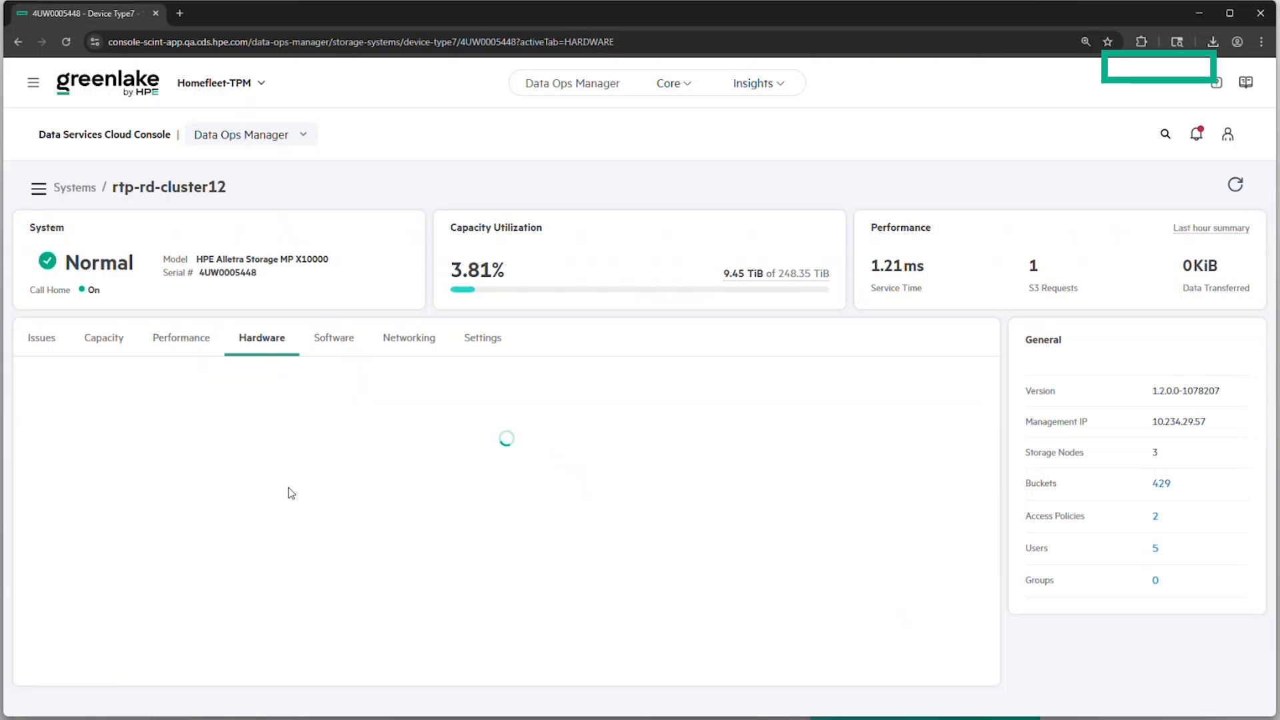
left_click(340, 341)
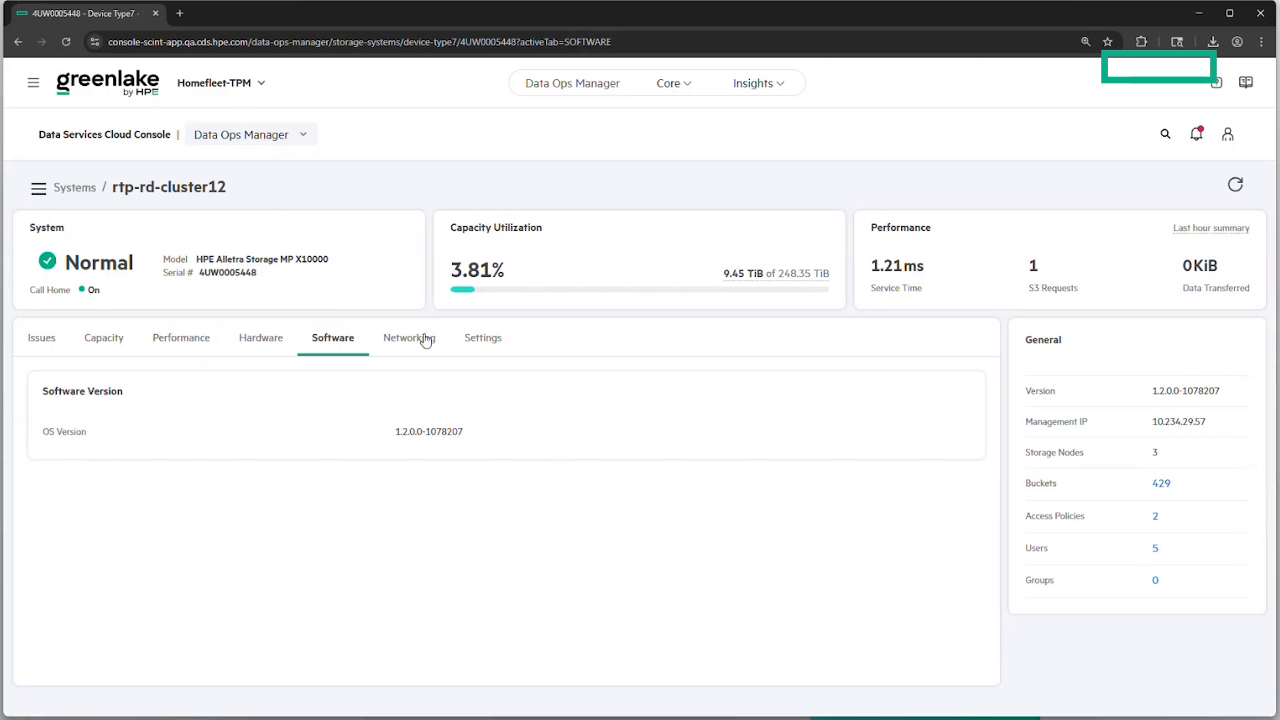
left_click(425, 342)
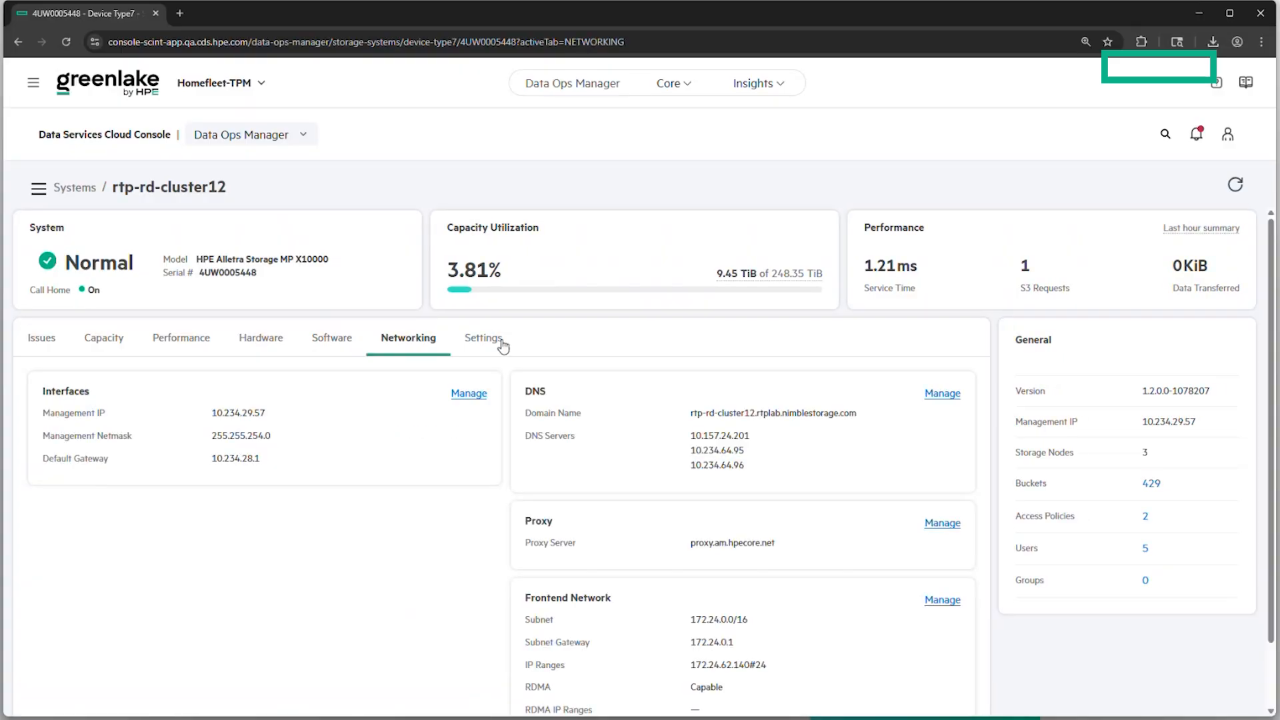
left_click(488, 342)
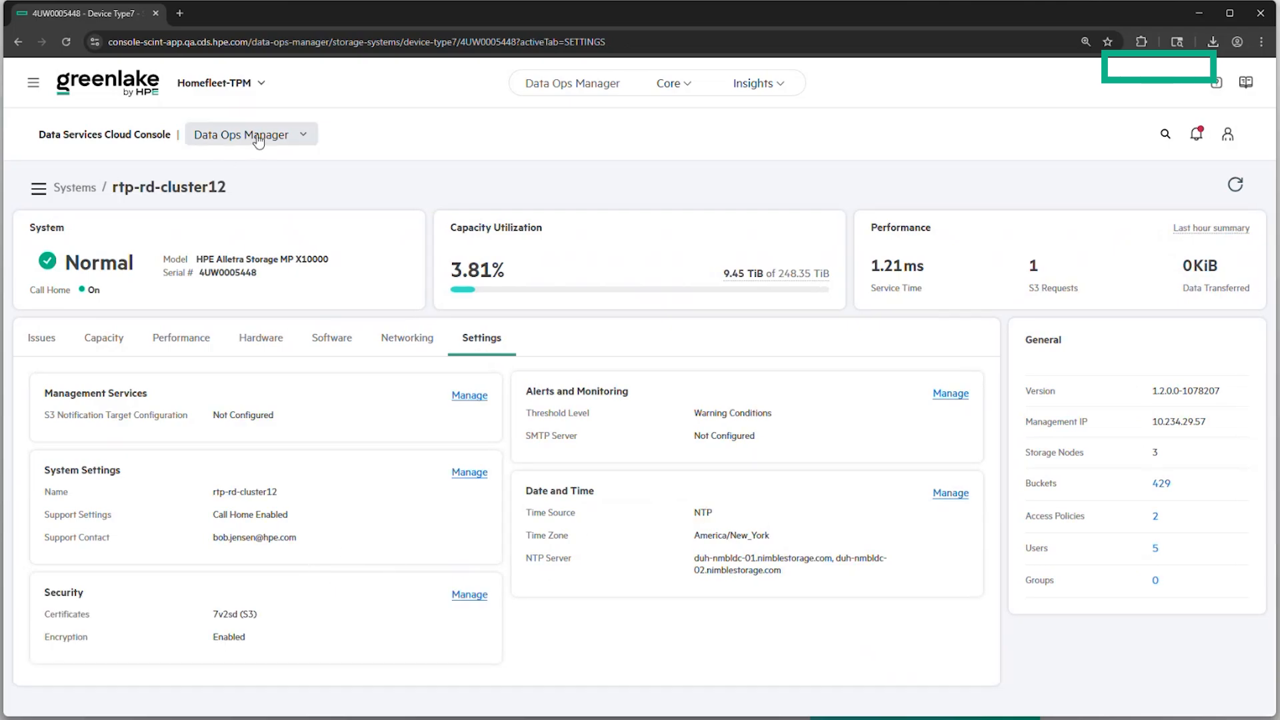
Switch to Object Service and compare top buckets by S3 requests, data transferred and service time
left_click(300, 134)
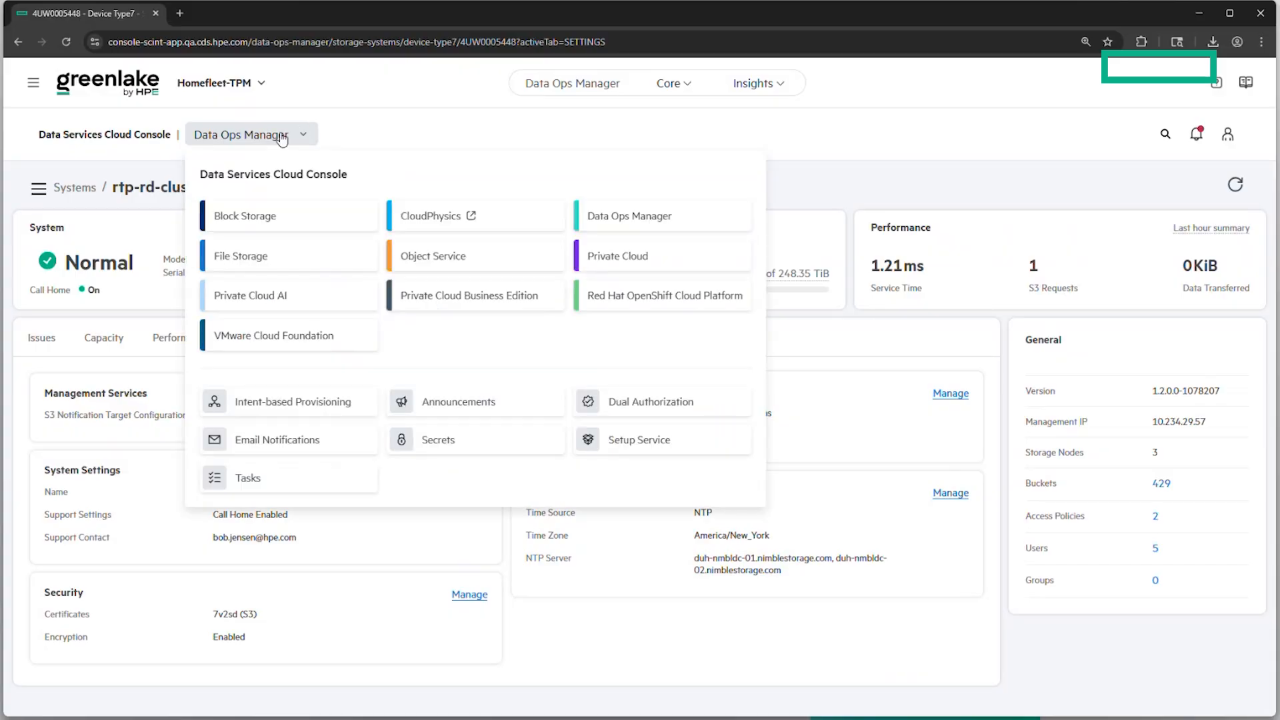
left_click(434, 264)
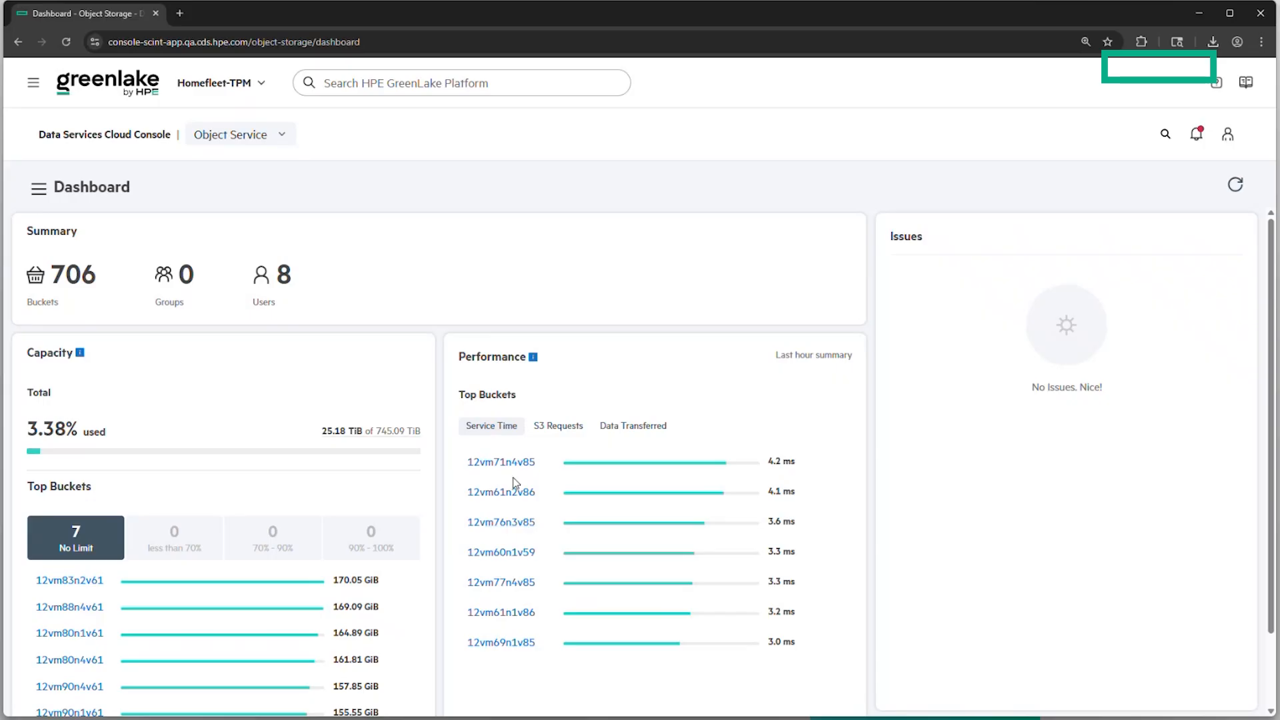
left_click(557, 425)
left_click(642, 427)
left_click(492, 427)
Show the Buckets list from the Object Service navigation menu
mouse_move(340, 435)
left_click(39, 190)
left_click(63, 270)
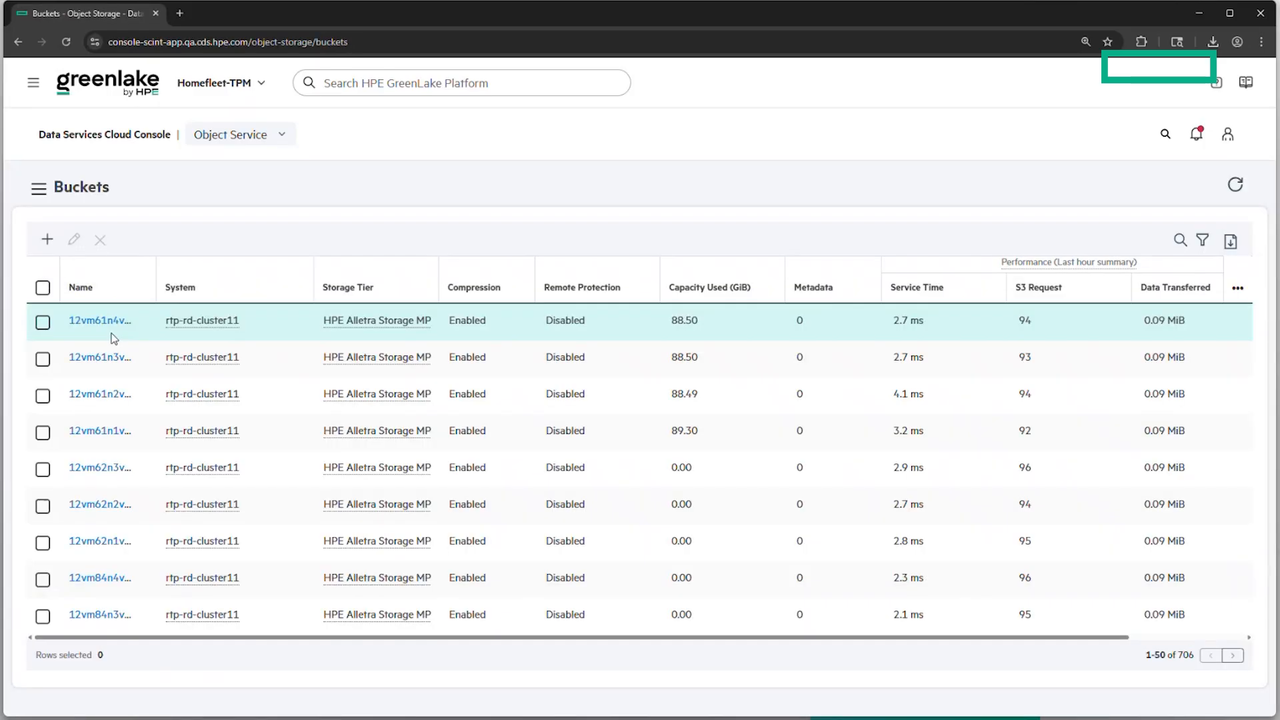
Create a bucket named 'test' on rtp-rd-cluster12, keeping default options with compression enabled
left_click(47, 240)
left_click(432, 397)
type("test")
left_click(913, 603)
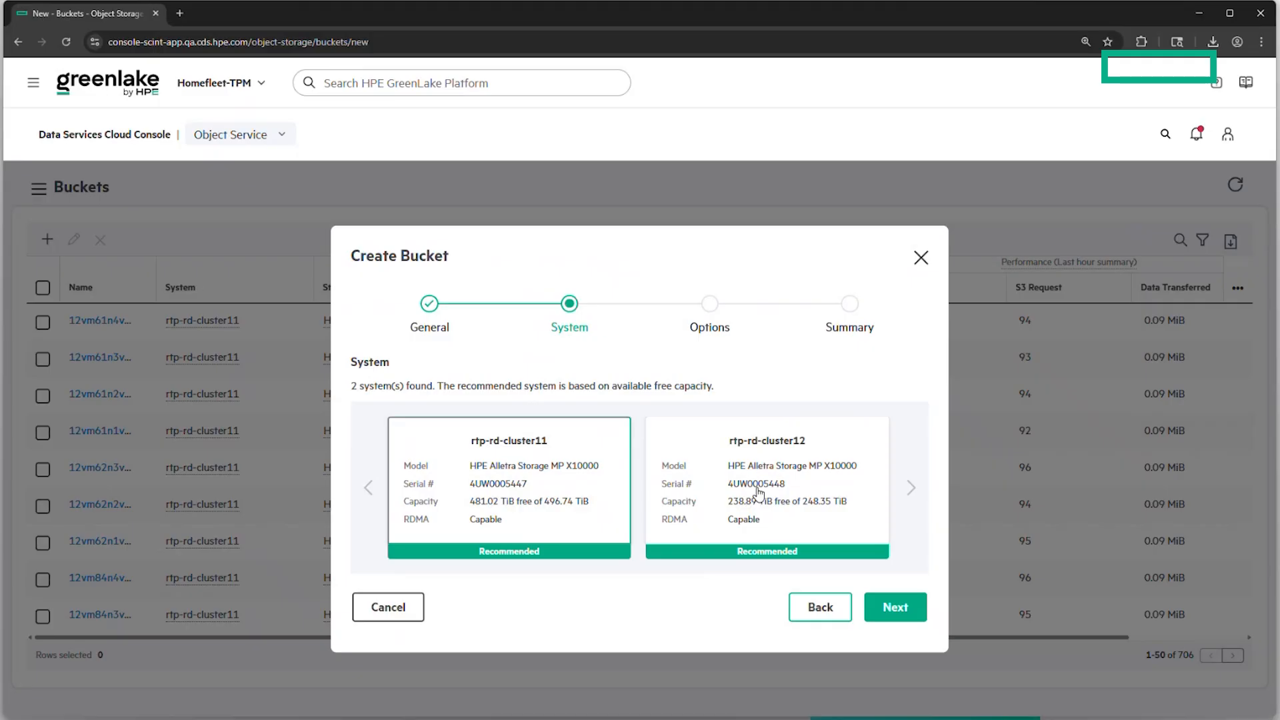
left_click(758, 492)
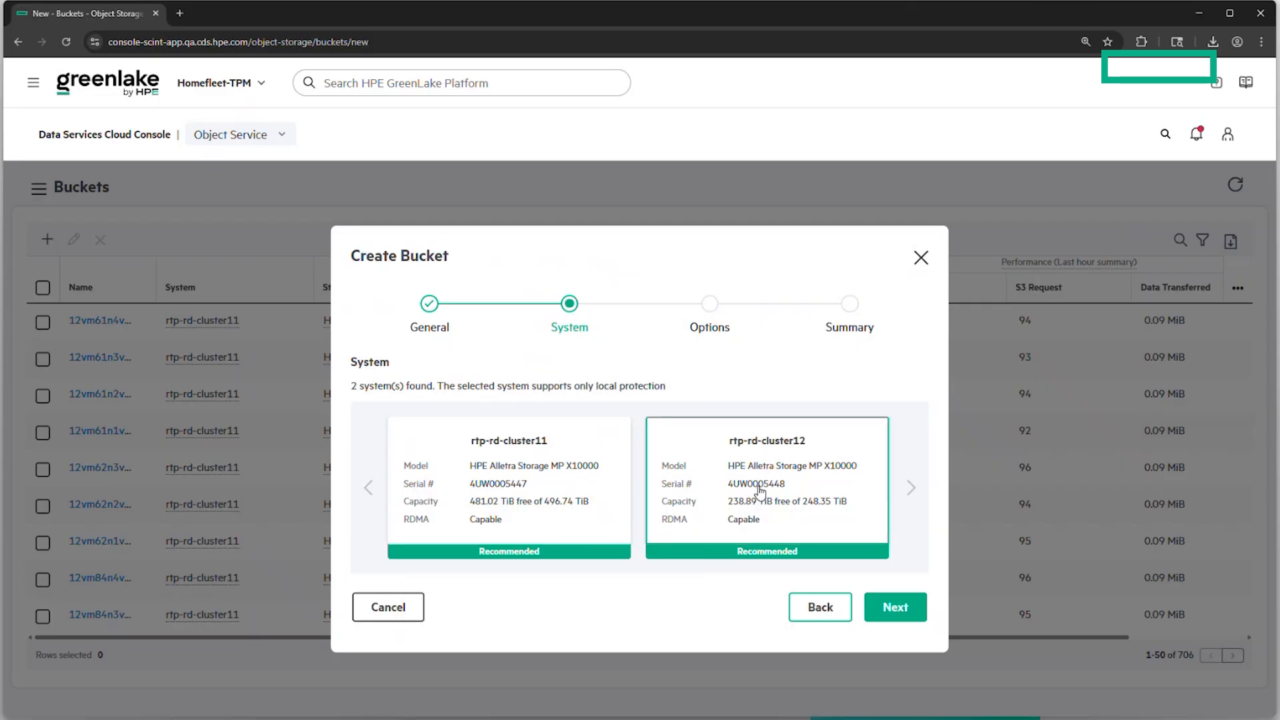
left_click(896, 606)
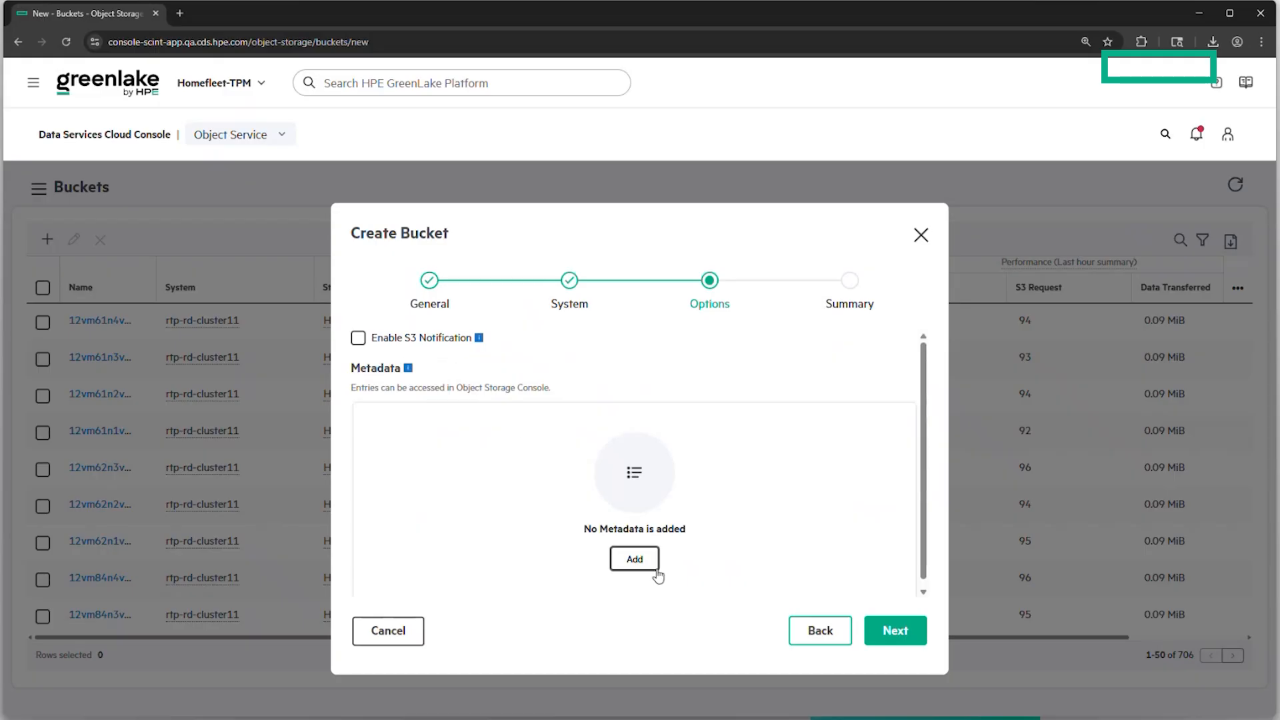
left_click(910, 635)
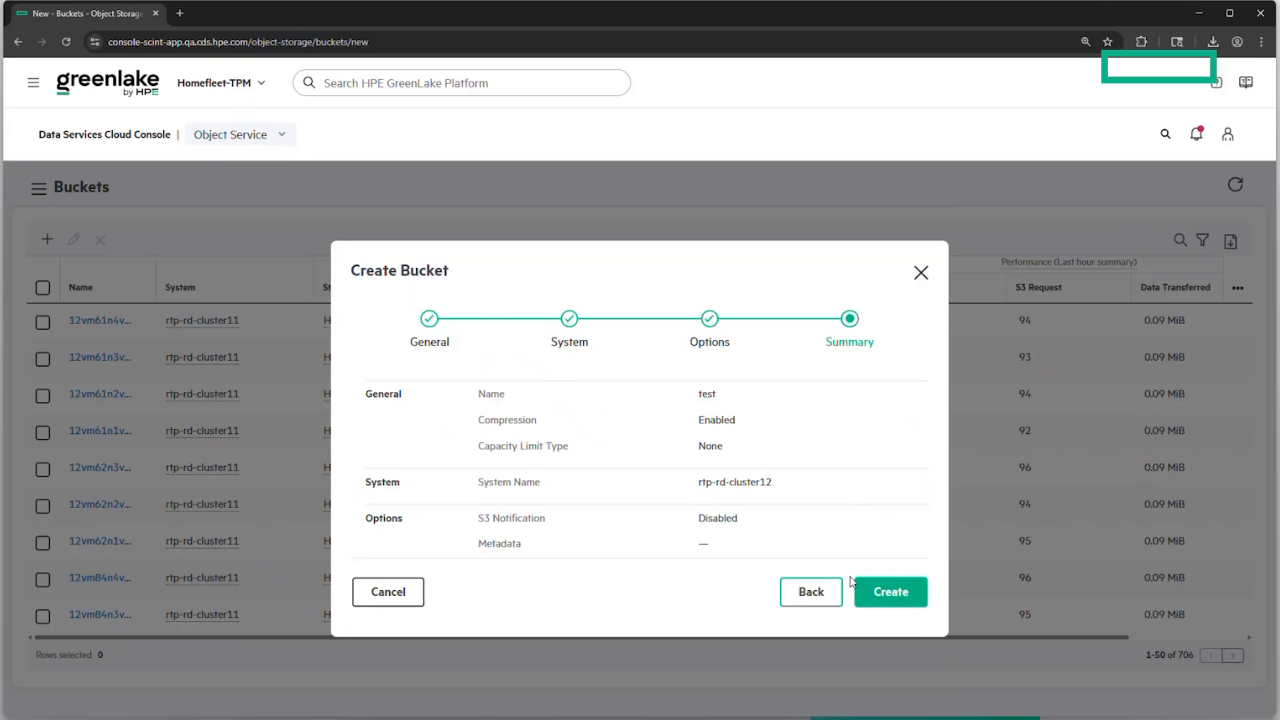
left_click(387, 596)
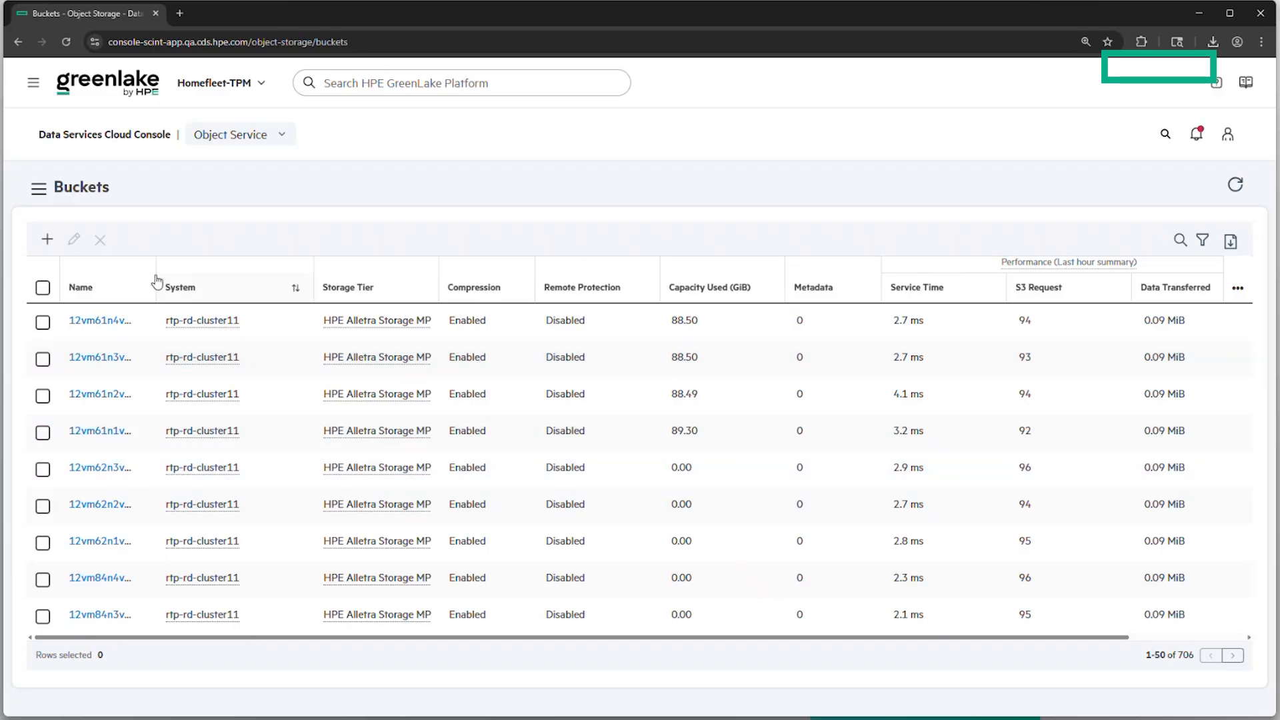
left_click(38, 189)
left_click(72, 299)
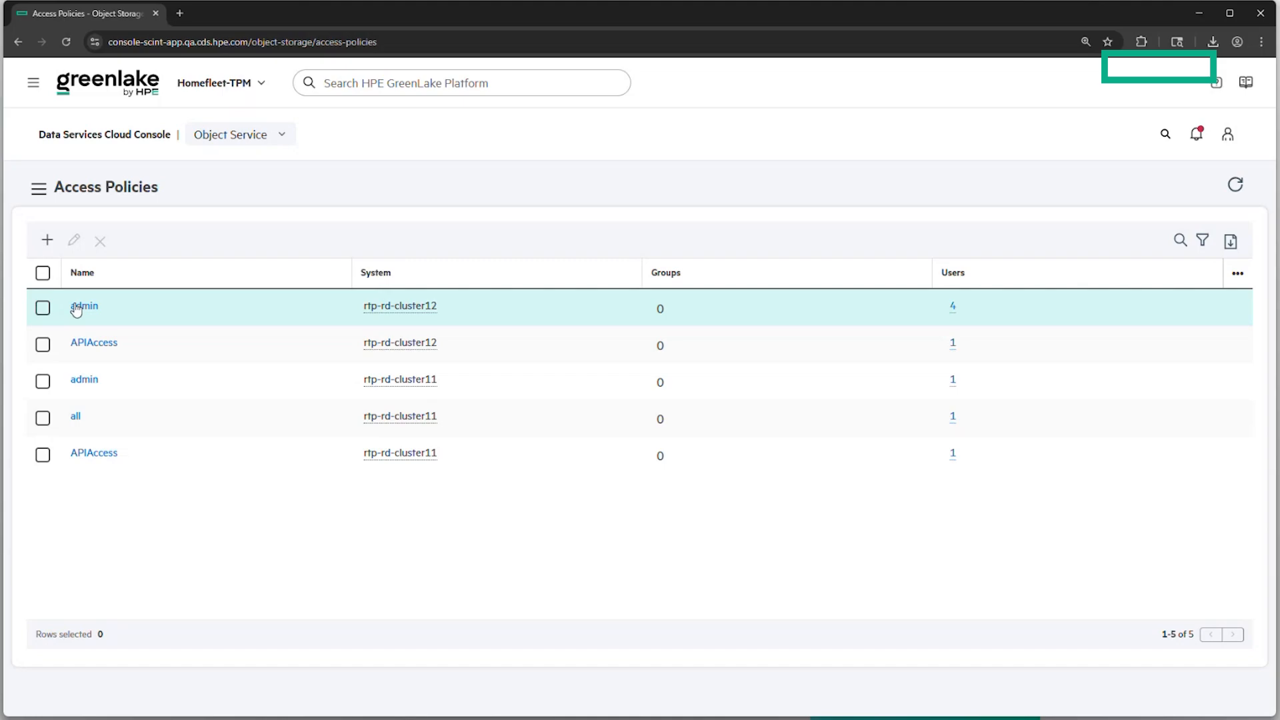
left_click(47, 240)
type("accesspol")
left_click(420, 499)
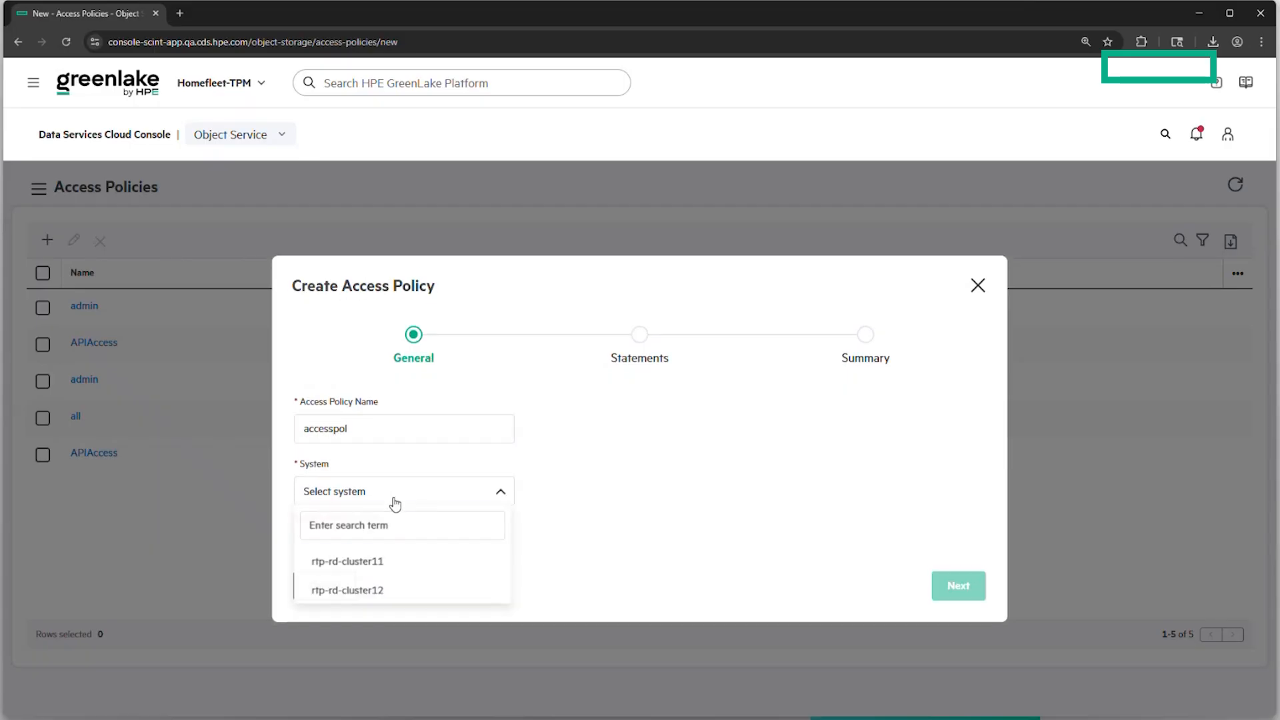
left_click(485, 591)
left_click(960, 584)
left_click(324, 404)
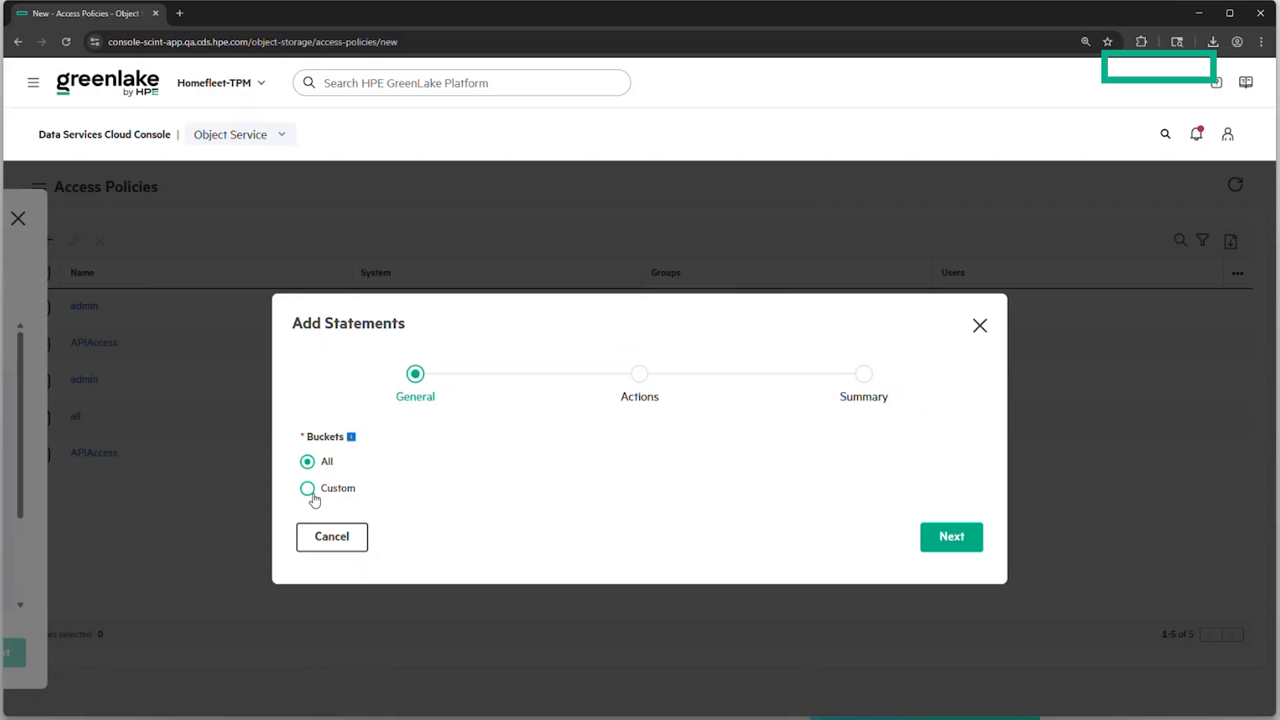
left_click(947, 540)
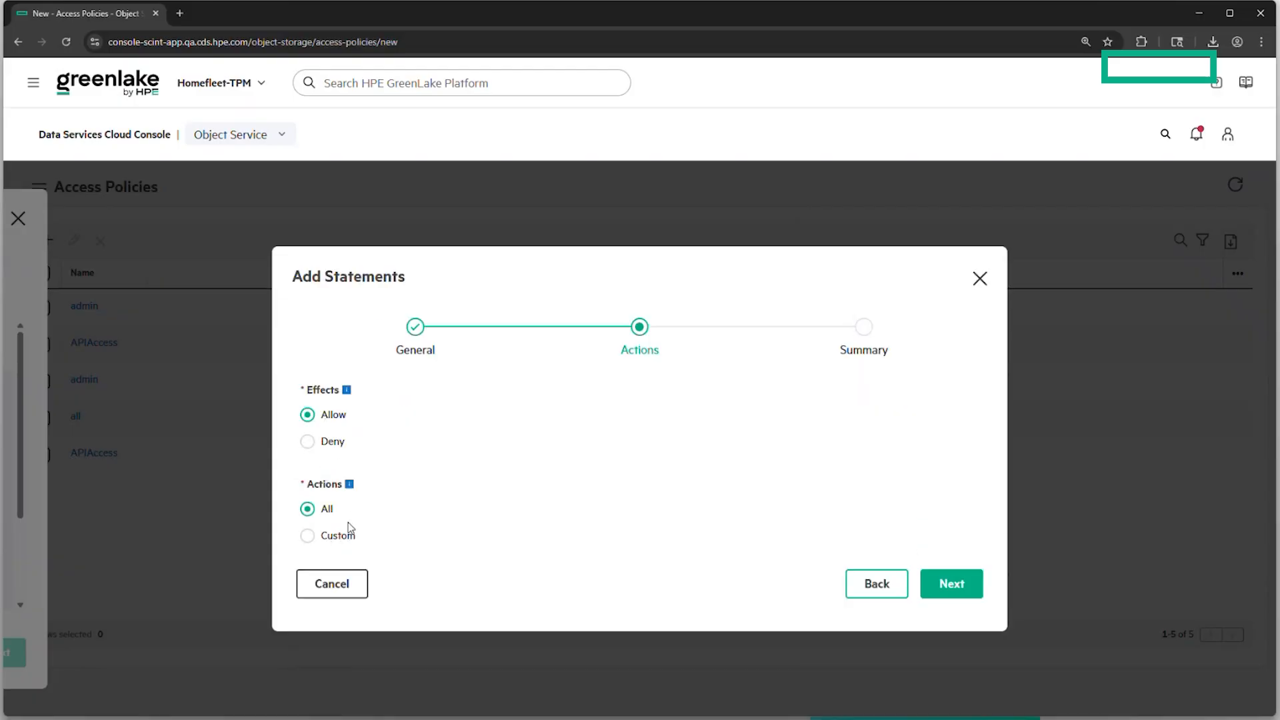
left_click(960, 585)
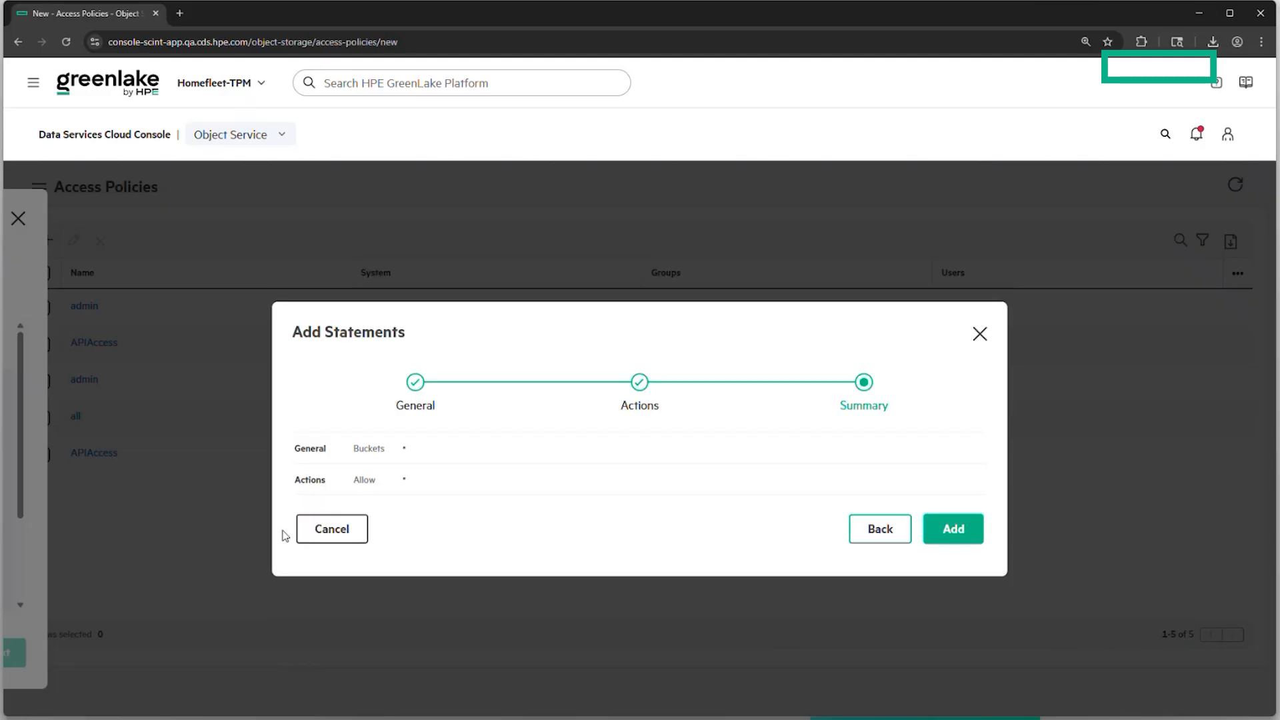
left_click(324, 527)
left_click(322, 650)
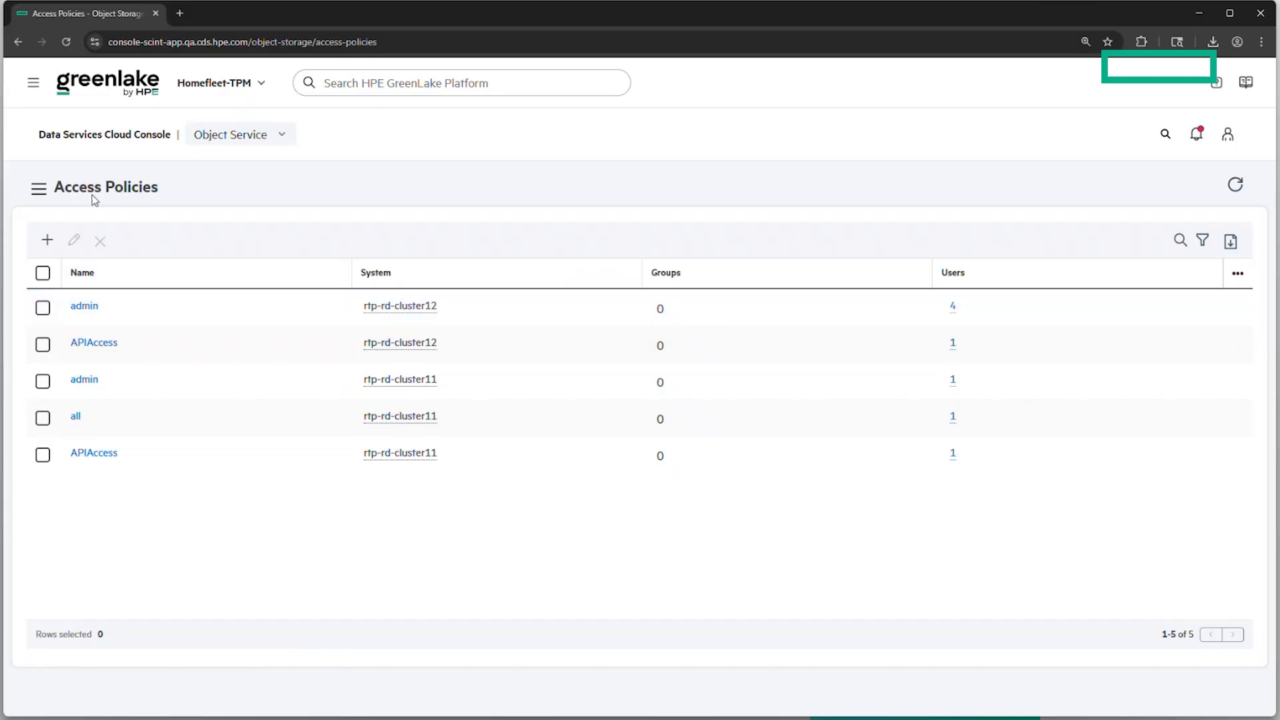
Go to the Users/Groups page and start creating a new user
left_click(39, 189)
left_click(66, 339)
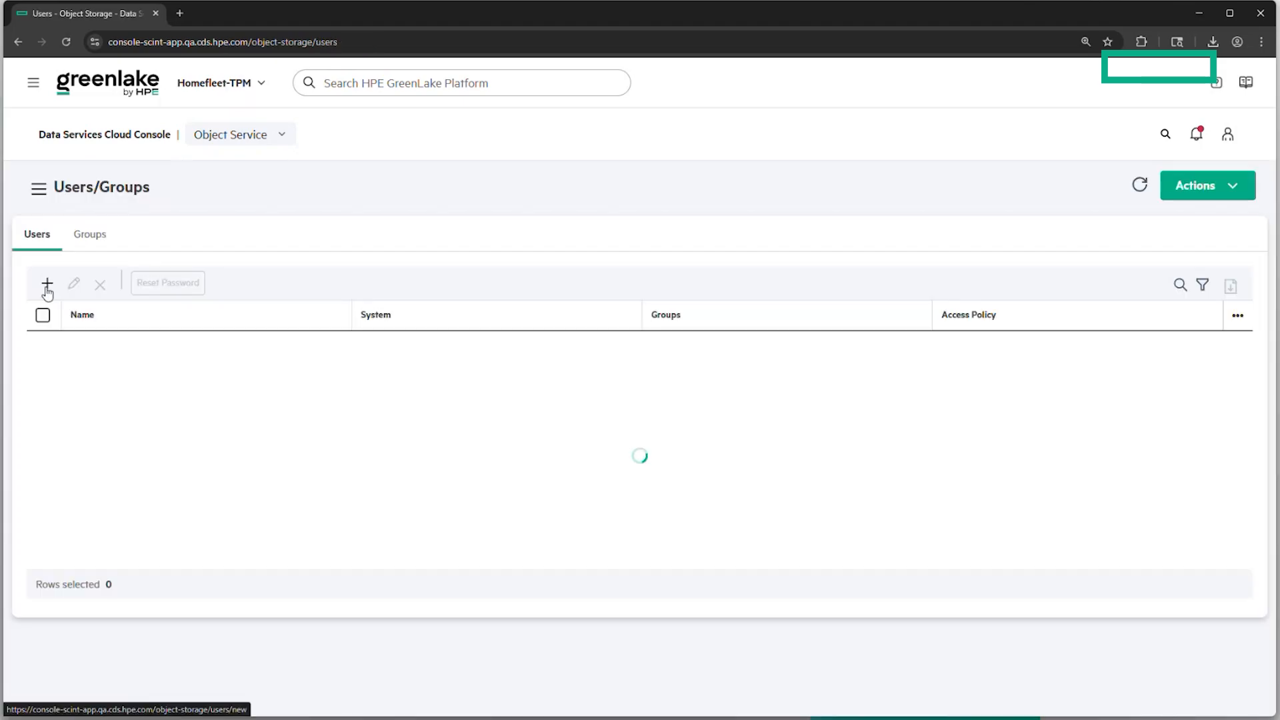
left_click(47, 288)
Name the user 'testuser' and assign it to the rtp-rd-cluster12 system
left_click(492, 341)
type("testuser")
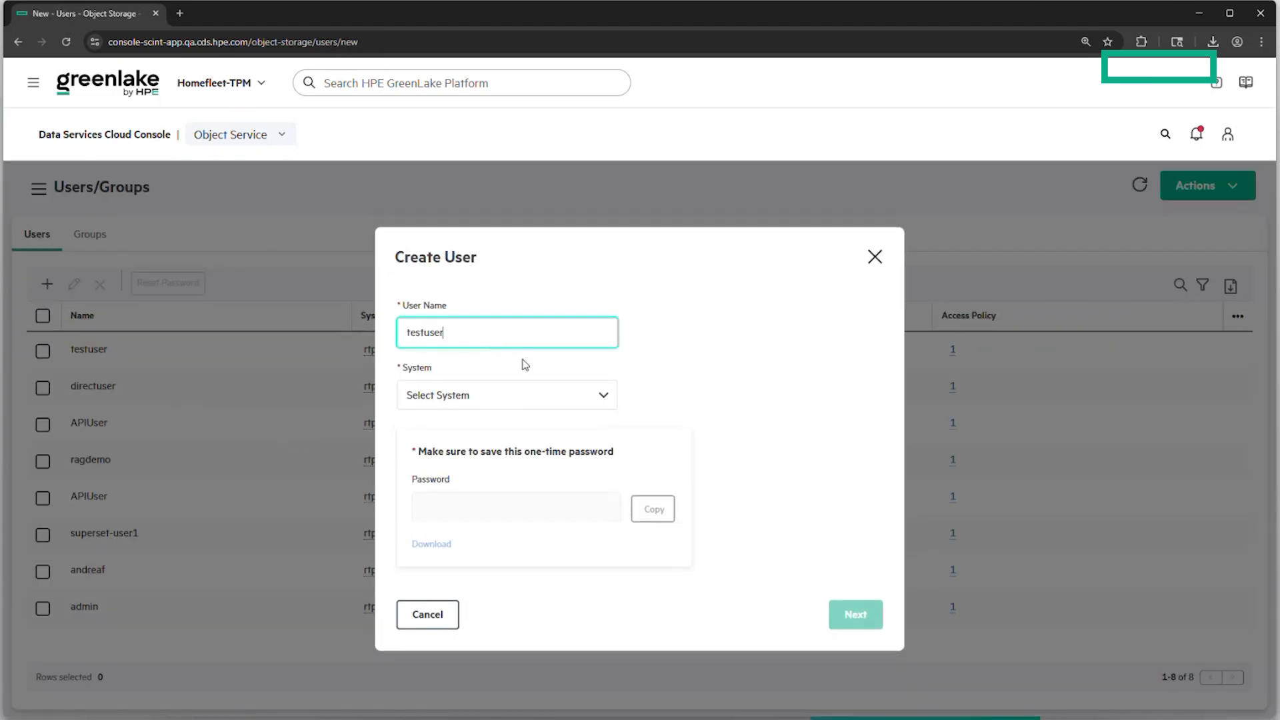
left_click(517, 396)
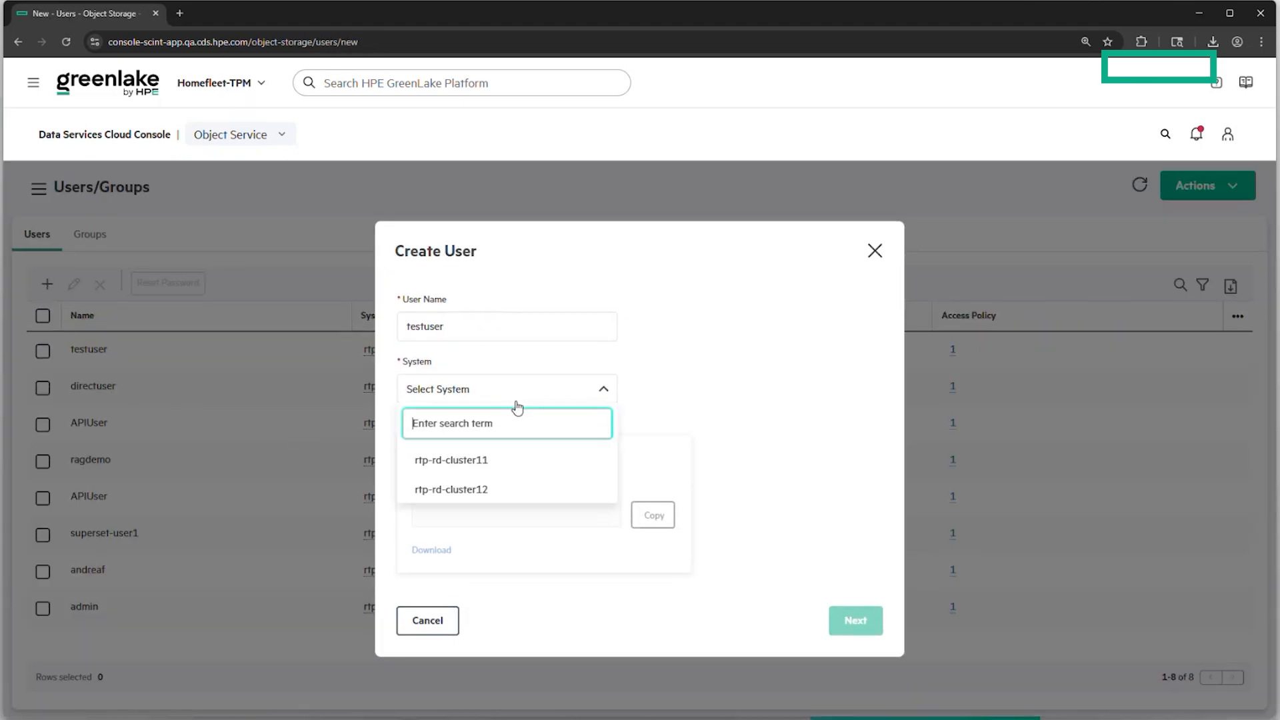
left_click(476, 493)
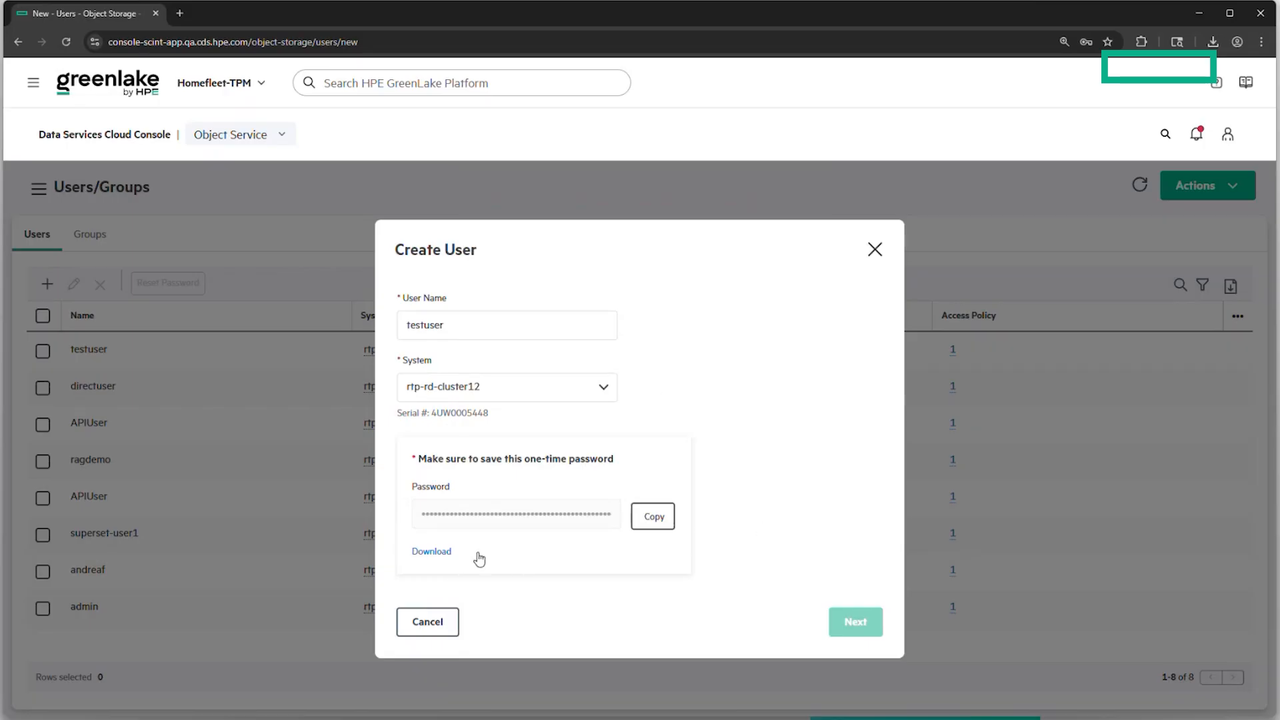
Download testuser's one-time password and skip the groups step
left_click(432, 552)
left_click(853, 620)
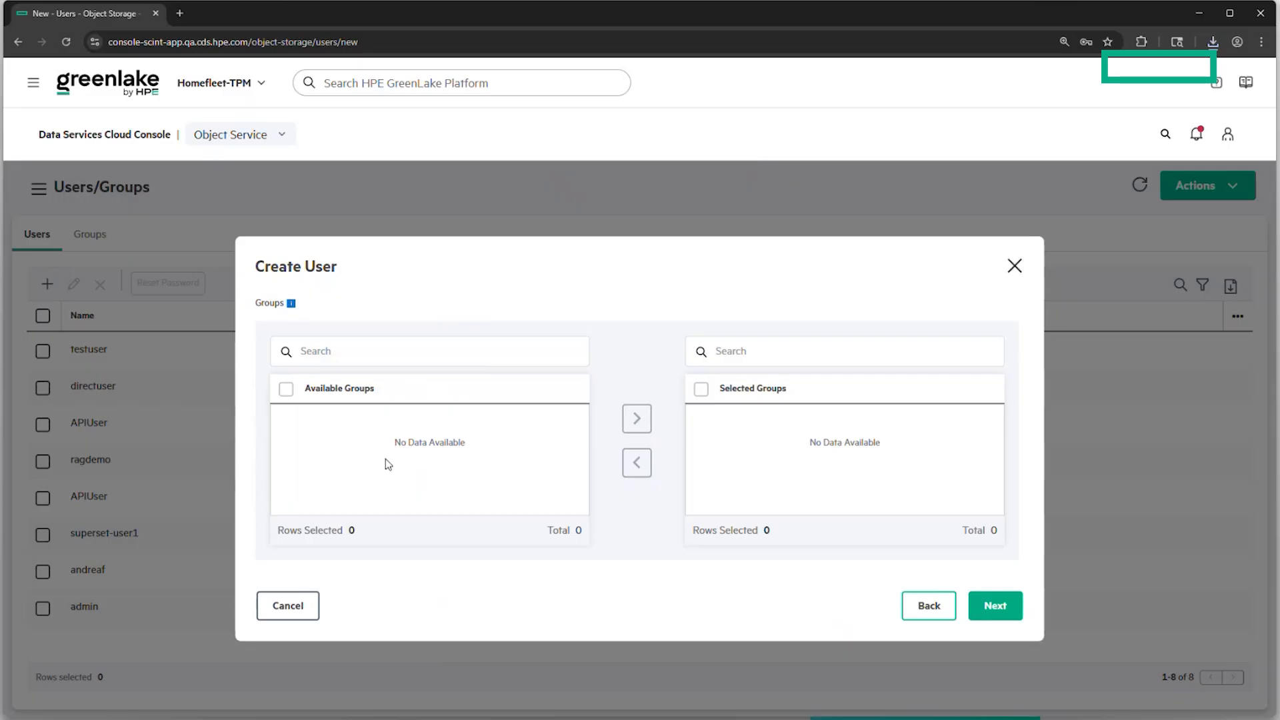
left_click(997, 606)
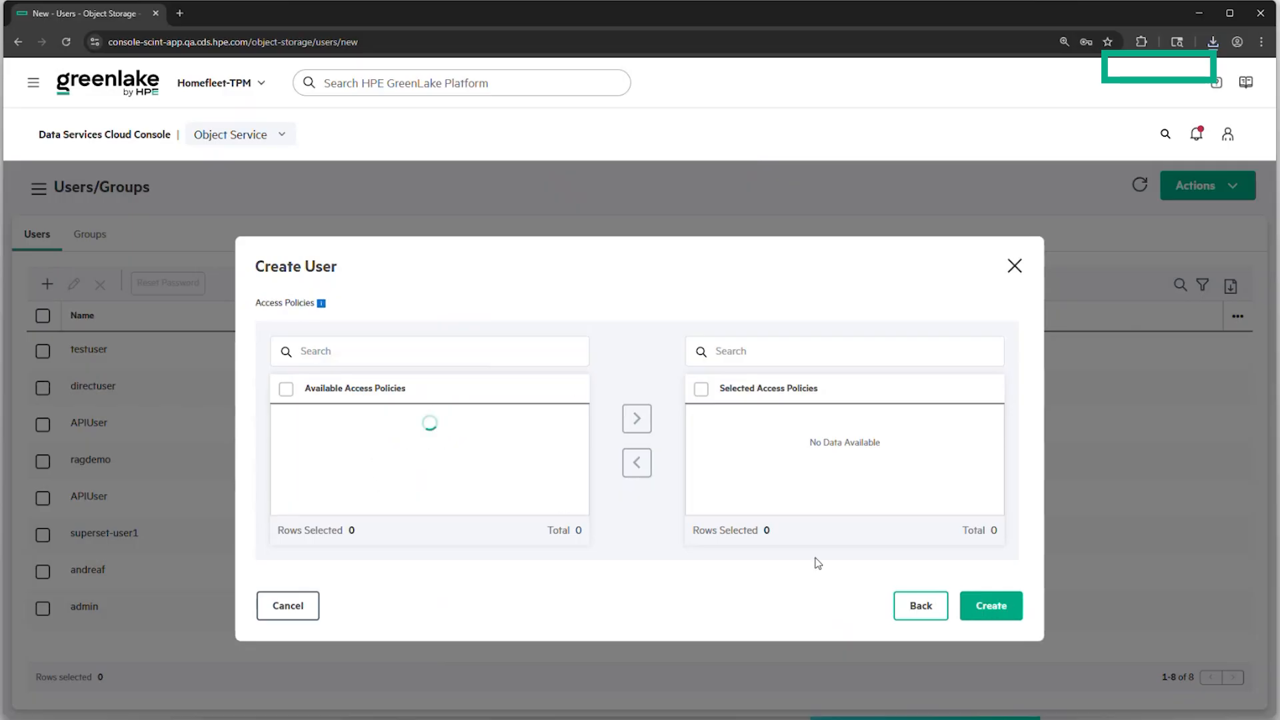
Add the admin access policy, then cancel the dialog and show the System Scaling slide
left_click(285, 448)
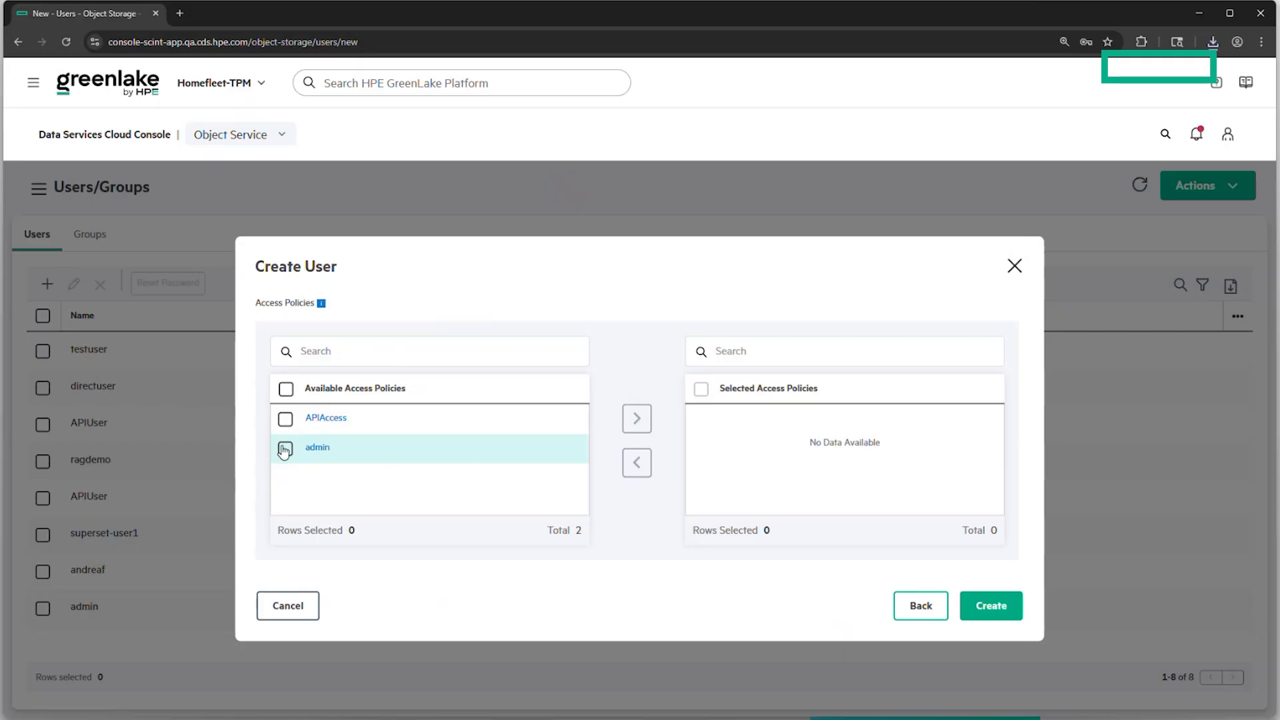
left_click(637, 420)
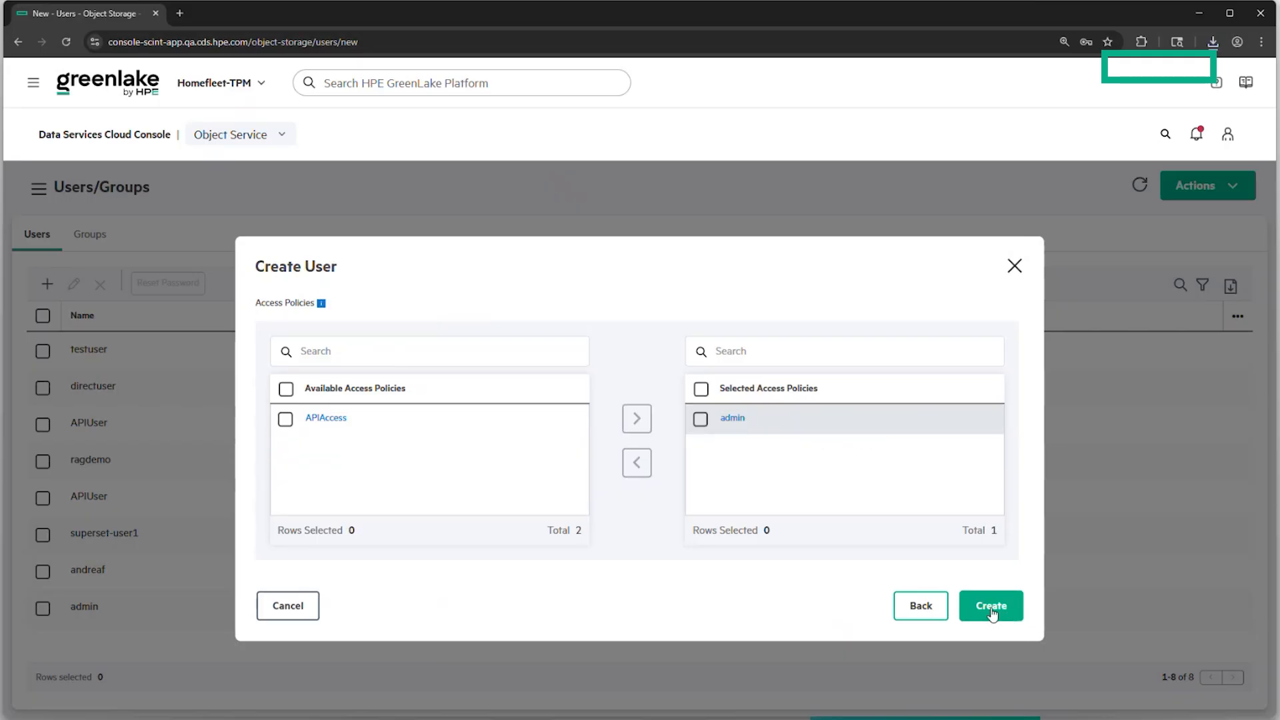
left_click(280, 605)
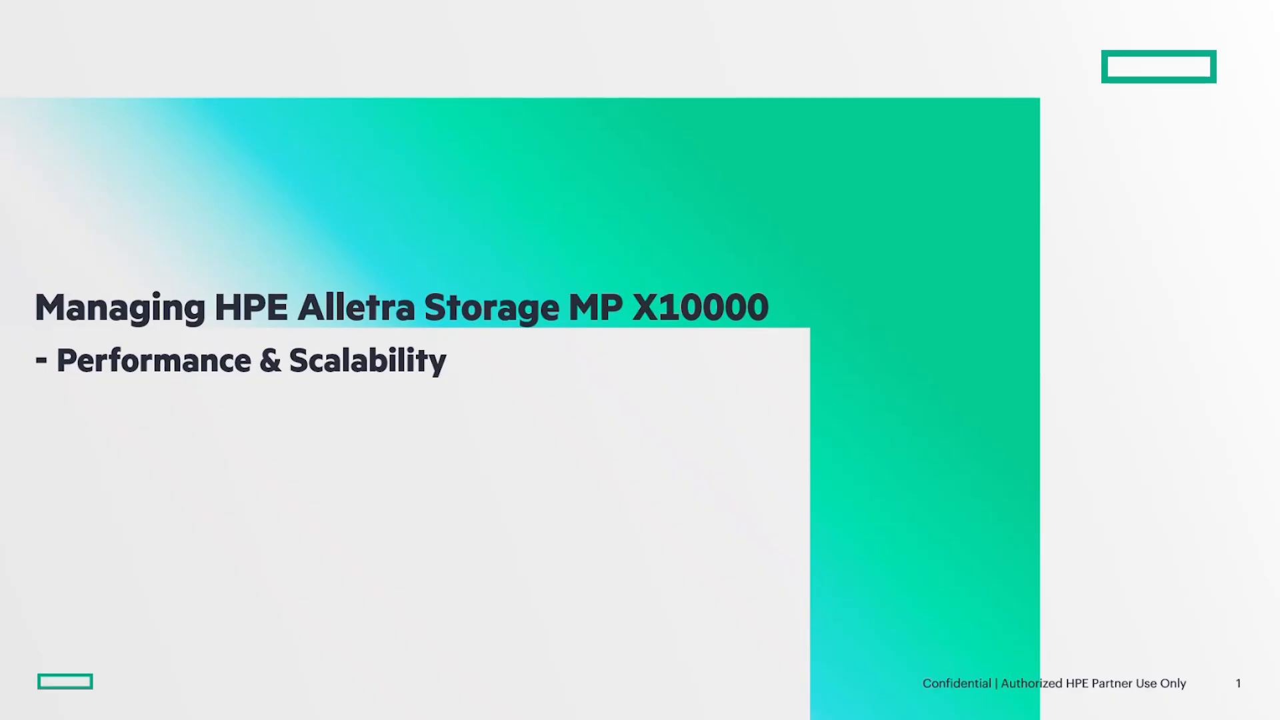
key("Right")
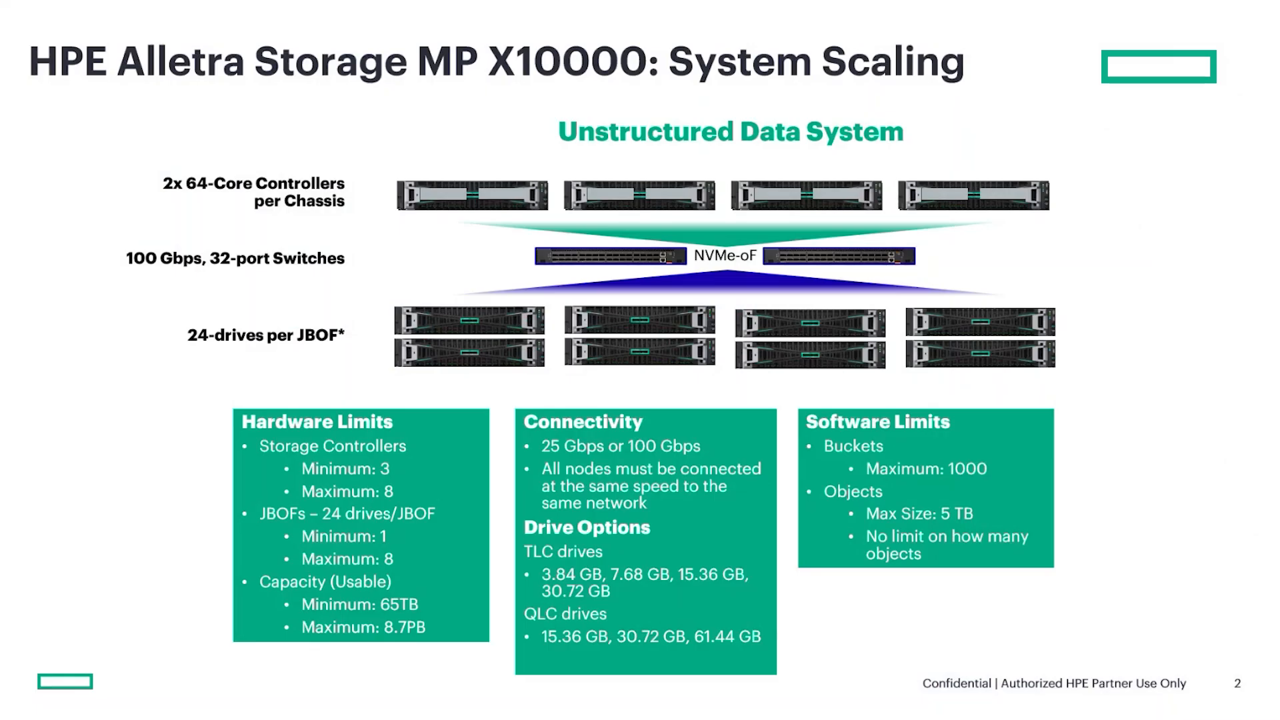